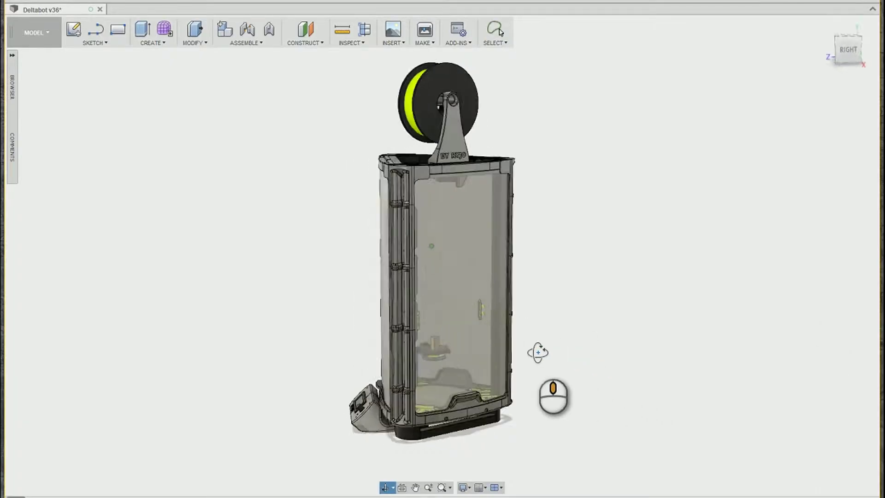
Orbit the printer, freeform-select the lower base frame, clear it, and revert the moved door
scroll(436, 410, up, 6)
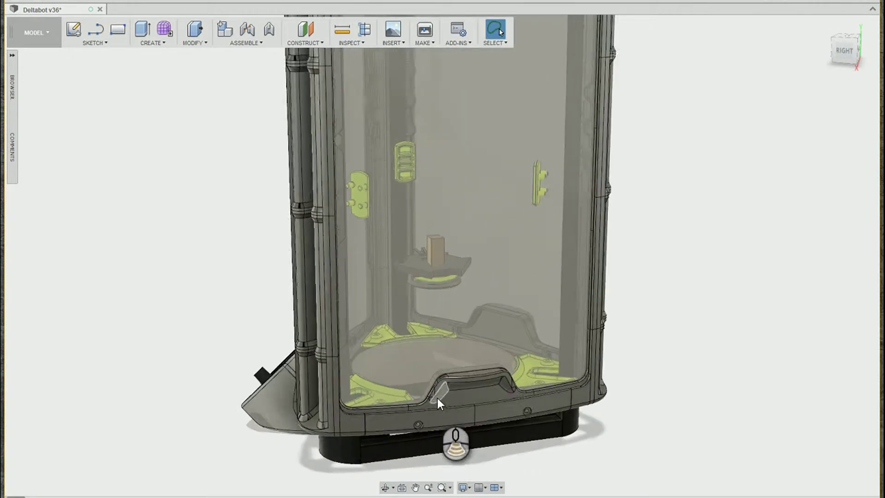
scroll(438, 400, up, 2)
drag(450, 379, 450, 184)
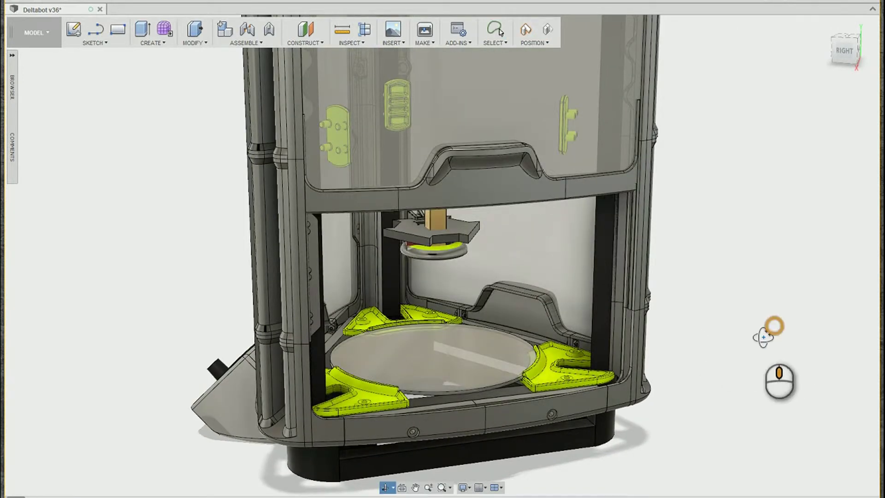
shift+middle_drag(763, 337, 373, 404)
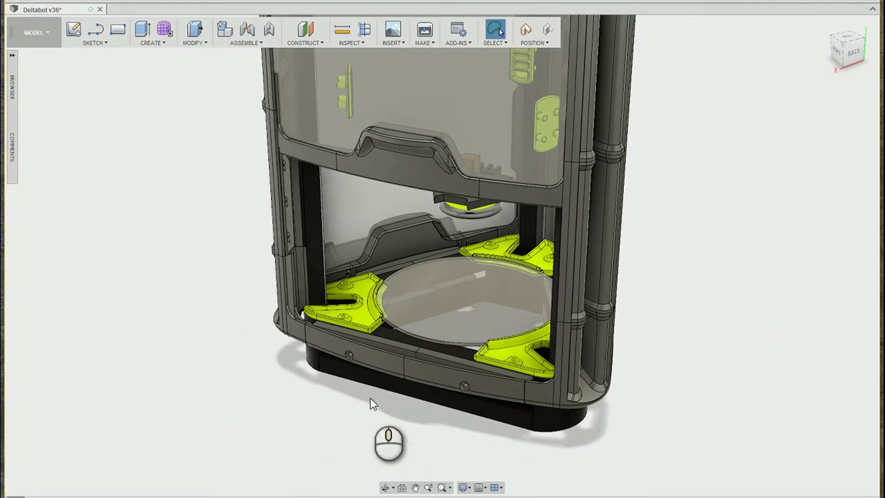
mouse_move(200, 309)
mouse_down()
mouse_move(441, 282)
mouse_move(402, 342)
mouse_move(338, 320)
mouse_move(226, 311)
mouse_move(212, 300)
mouse_up()
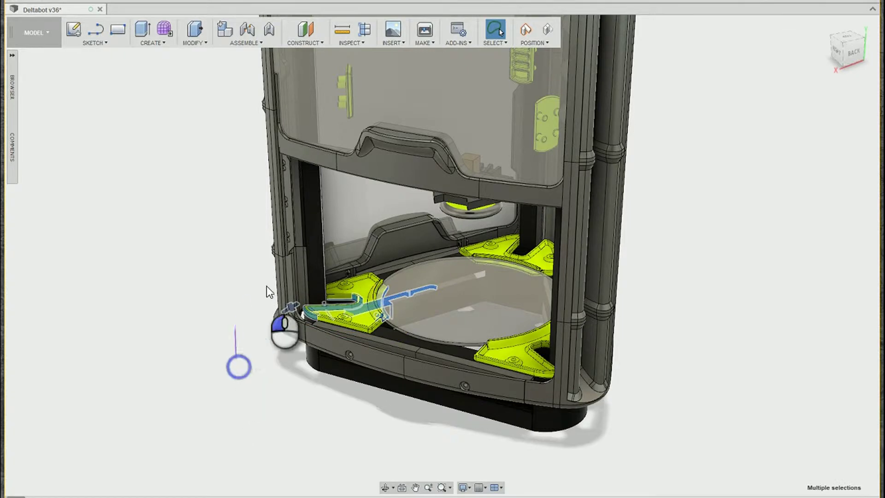
mouse_move(266, 286)
mouse_down()
mouse_move(355, 280)
mouse_move(421, 349)
mouse_move(300, 375)
mouse_up()
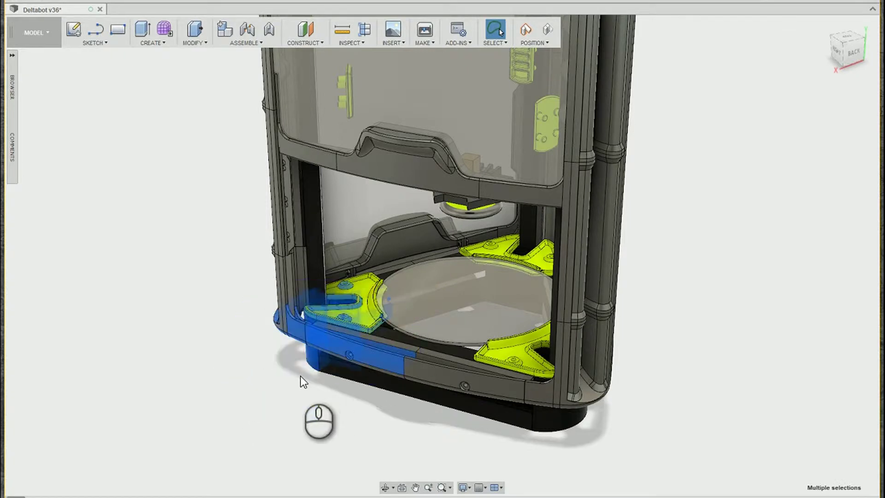
click(233, 316)
shift+middle_drag(217, 310, 277, 309)
shift+middle_drag(391, 395, 499, 392)
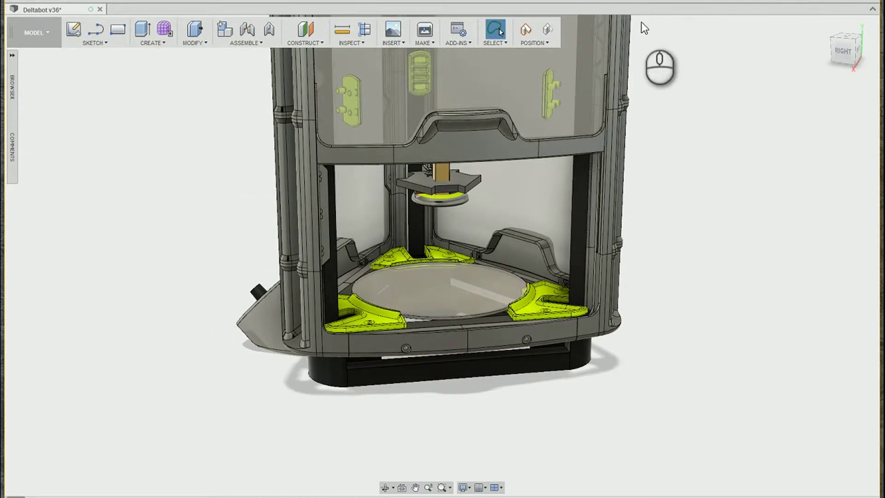
click(548, 31)
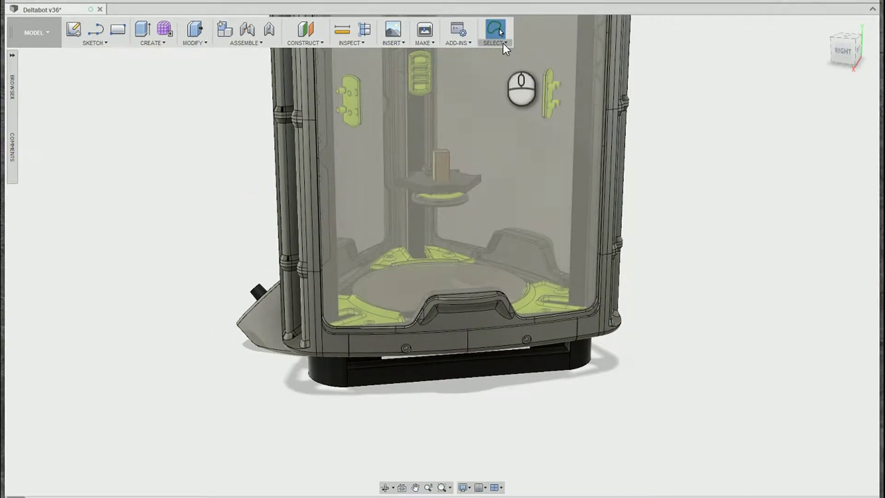
Fit the whole printer and spool in view and expand the Browser model tree
click(503, 45)
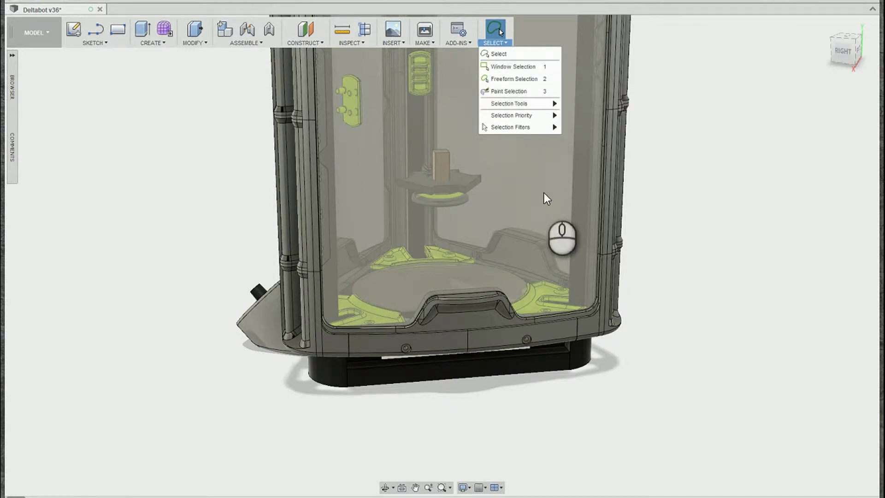
click(693, 242)
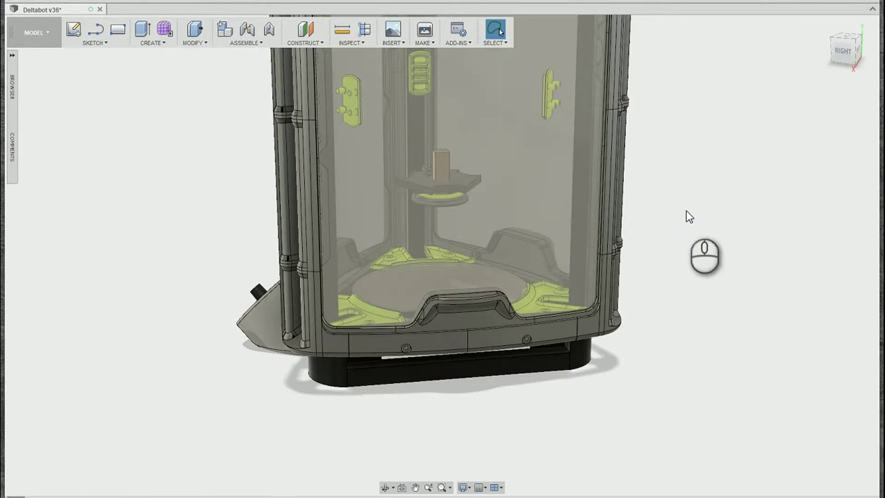
middle_drag(687, 215, 766, 258)
middle_click(399, 112)
middle_click(399, 112)
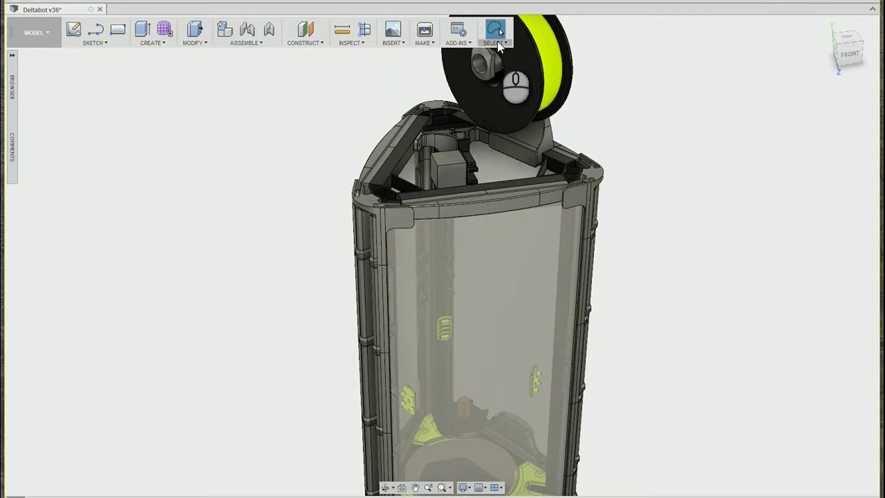
mouse_move(290, 122)
shift+middle_down()
mouse_move(280, 126)
mouse_move(289, 123)
shift+middle_up()
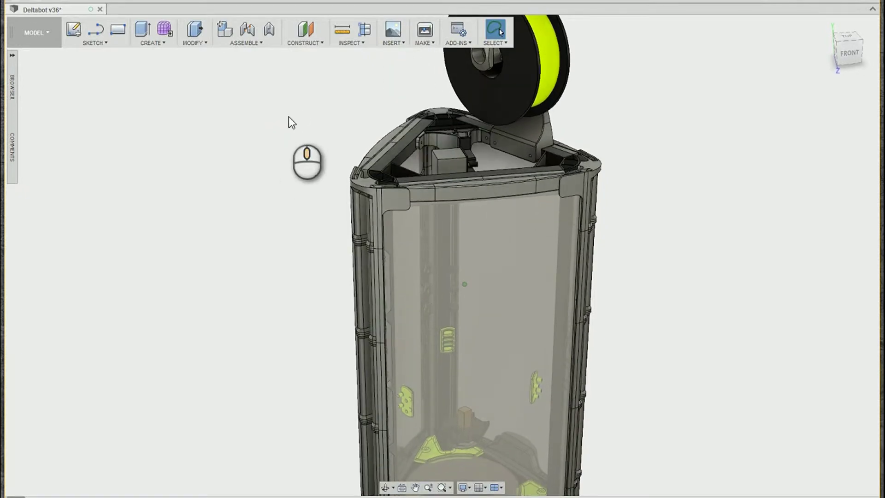
click(496, 45)
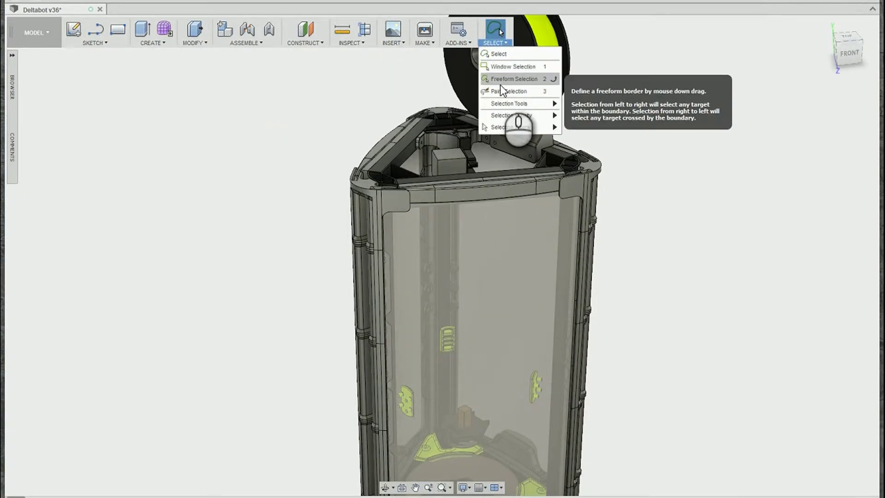
click(11, 62)
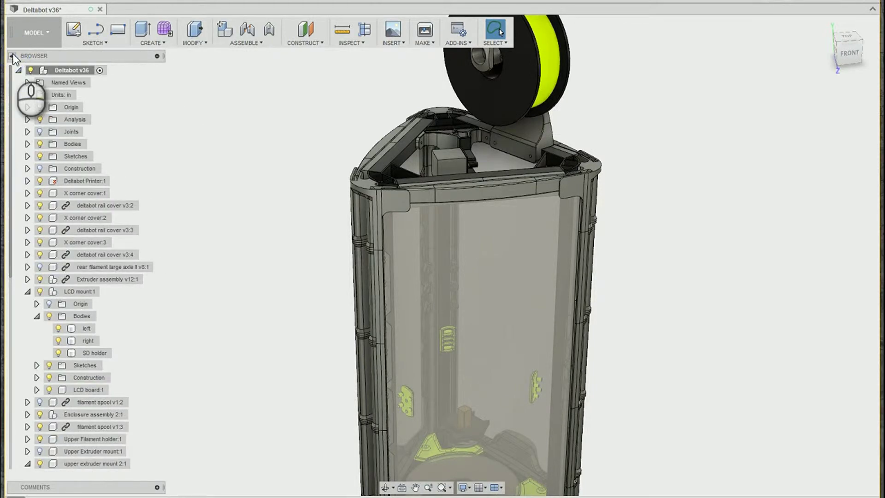
Isolate the upper extruder mount 2:1 component from the Browser and select Body6
scroll(81, 335, down, 5)
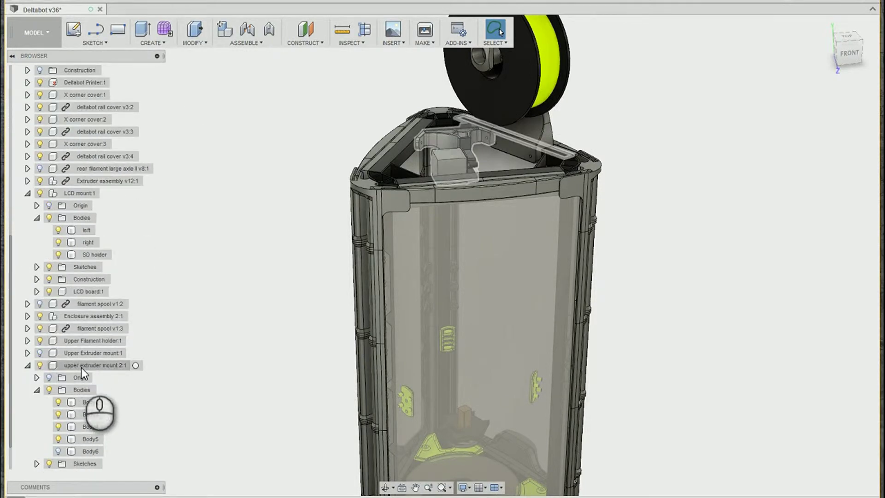
click(135, 365)
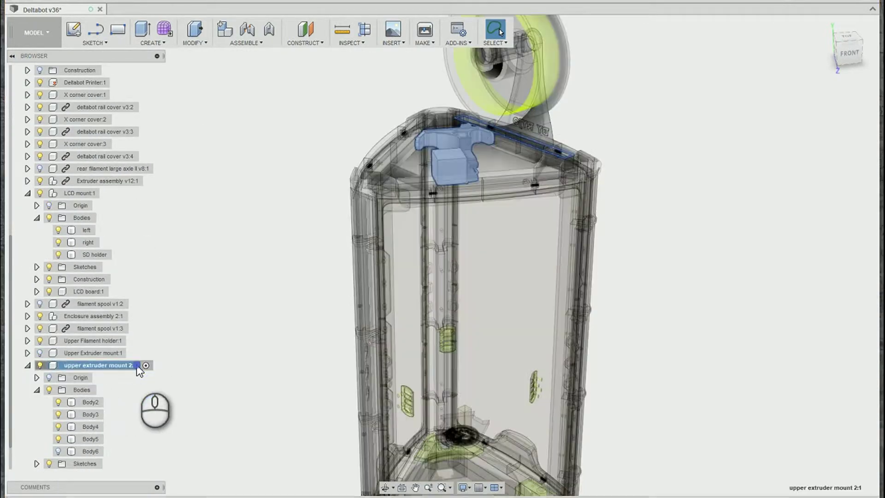
right_click(125, 369)
click(145, 495)
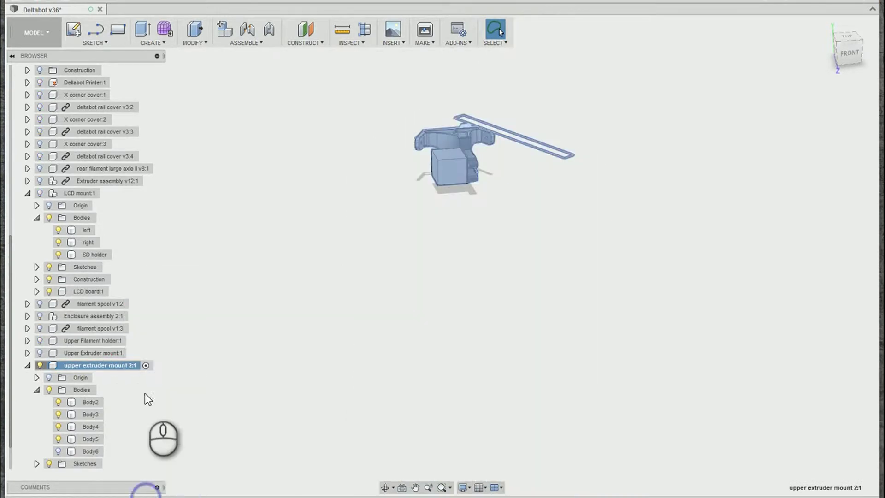
click(231, 209)
click(55, 450)
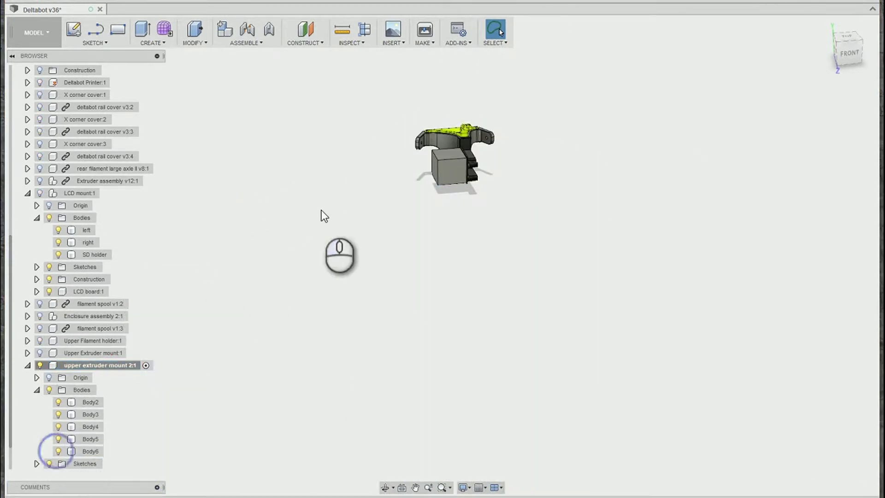
Zoom and orbit the part, then set the selection mode to Window Selection
scroll(461, 136, up, 3)
scroll(461, 133, up, 3)
shift+middle_drag(474, 181, 572, 205)
click(497, 42)
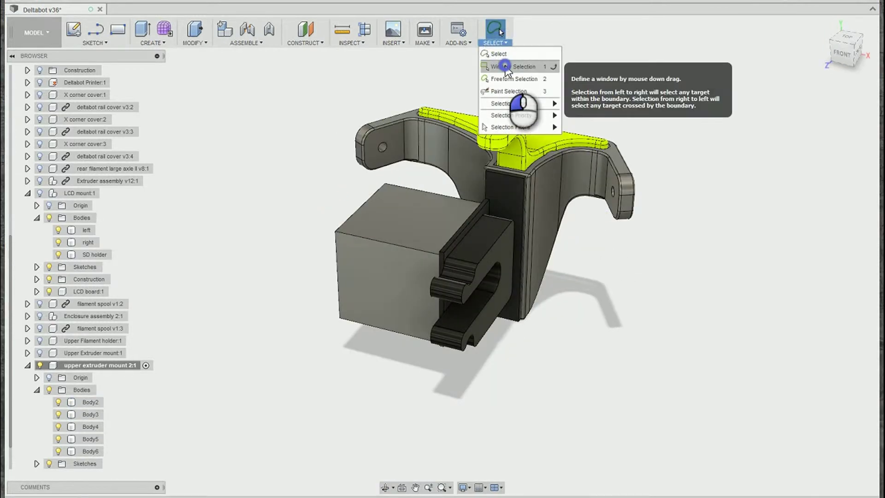
click(502, 65)
Drag left-to-right and right-to-left windows around the left tab and lug, clearing each selection
scroll(395, 112, up, 3)
scroll(395, 110, up, 1)
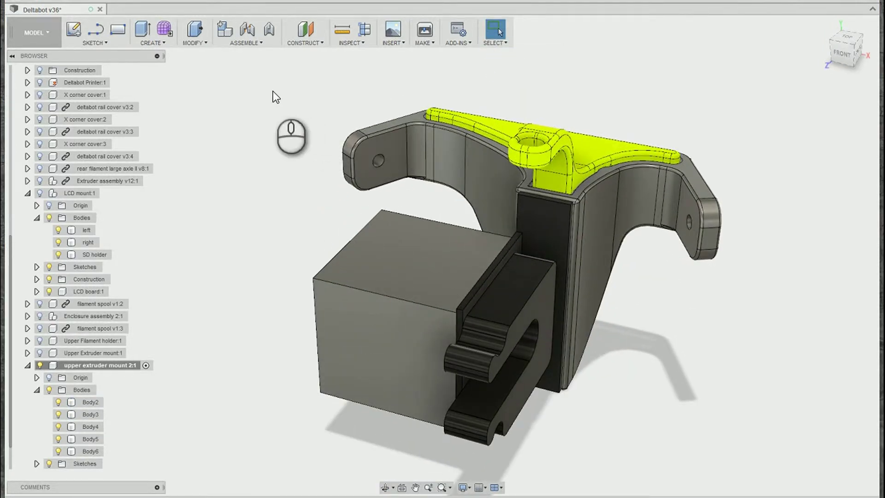
drag(277, 107, 407, 209)
mouse_move(298, 103)
mouse_down()
mouse_move(417, 195)
mouse_move(376, 198)
mouse_move(283, 108)
mouse_up()
click(323, 95)
click(283, 109)
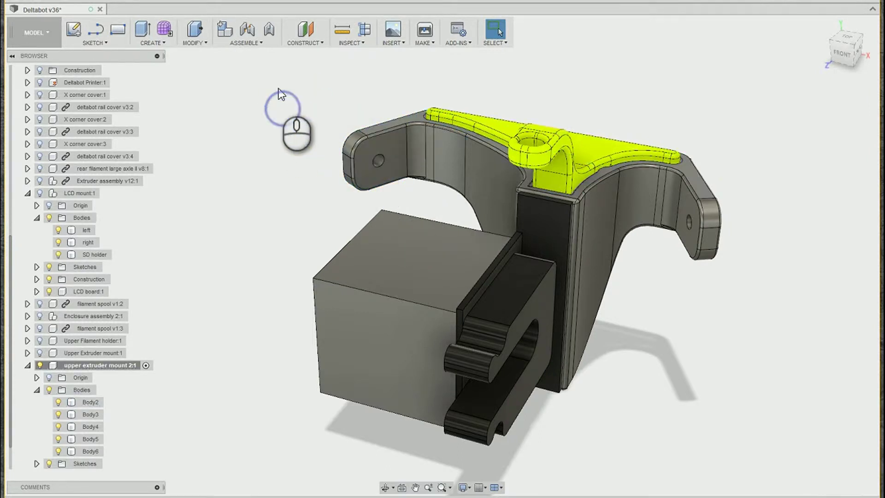
click(283, 93)
drag(288, 95, 370, 162)
click(326, 99)
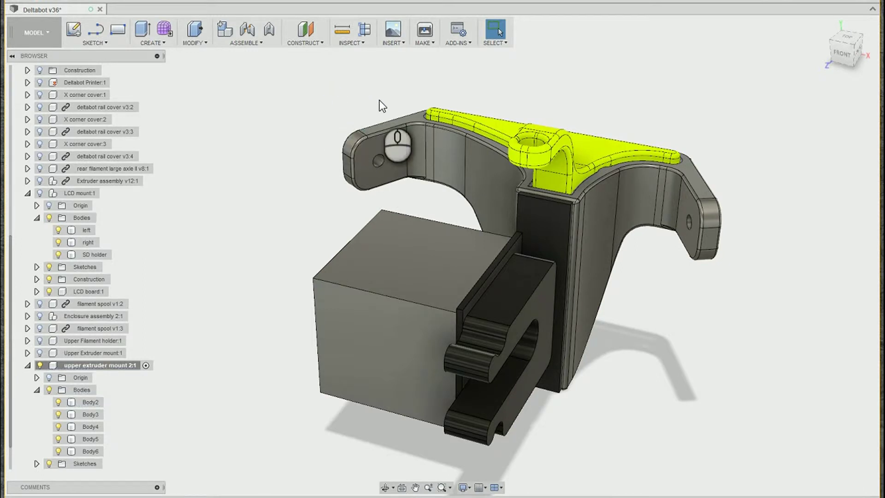
drag(379, 98, 313, 169)
click(265, 142)
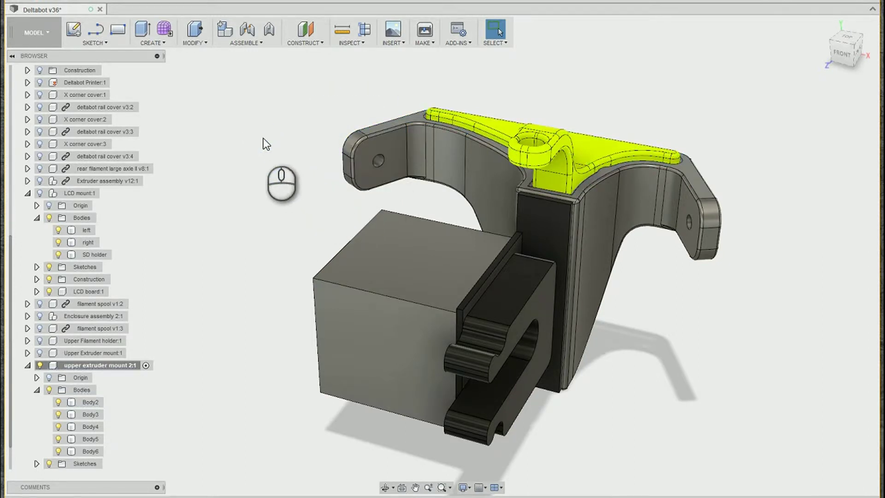
Switch to Freeform Selection and lasso parts of the mount's left arm
click(497, 45)
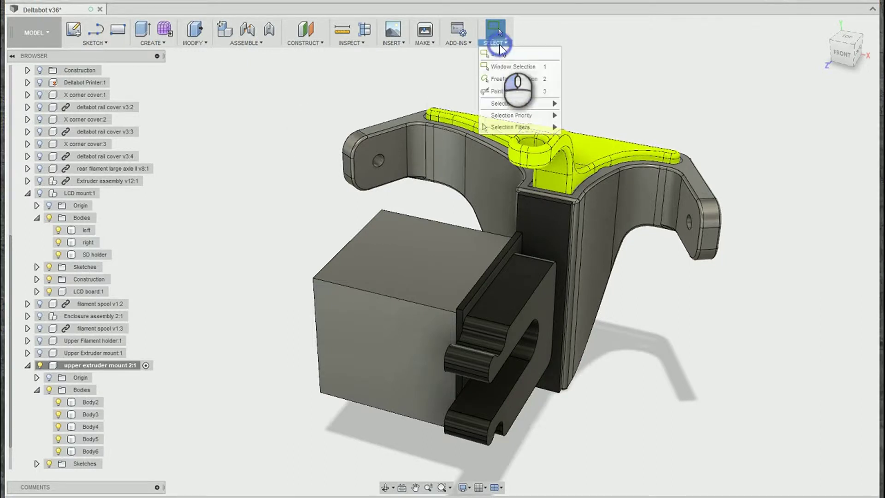
click(505, 78)
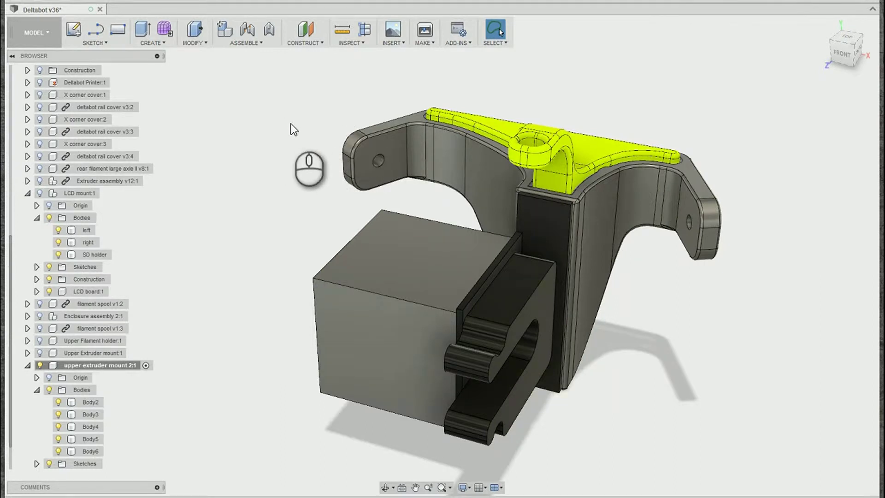
mouse_move(294, 115)
mouse_down()
mouse_move(382, 113)
mouse_move(398, 132)
mouse_move(397, 144)
mouse_move(347, 164)
mouse_move(295, 159)
mouse_up()
click(328, 105)
mouse_move(357, 98)
mouse_down()
mouse_move(289, 99)
mouse_move(262, 108)
mouse_move(249, 130)
mouse_move(366, 115)
mouse_up()
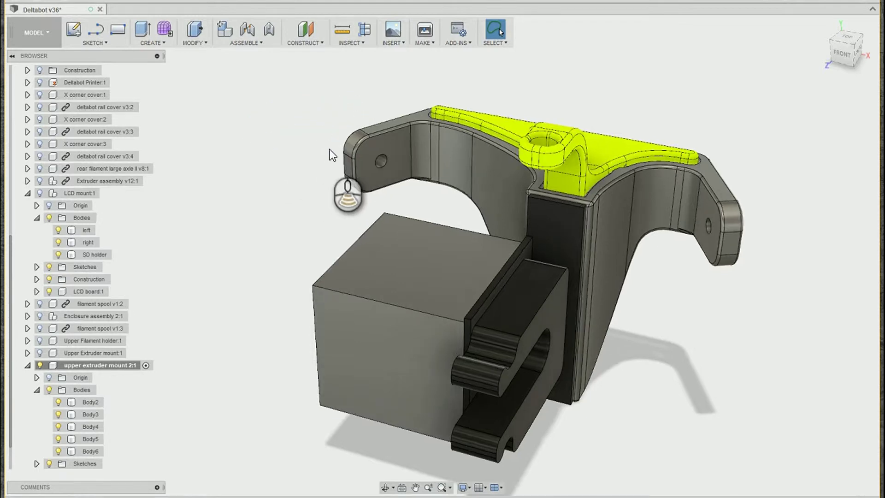
scroll(332, 153, up, 5)
Box-select the left arm end with Window Selection, clear it, then lasso its top corner
click(495, 31)
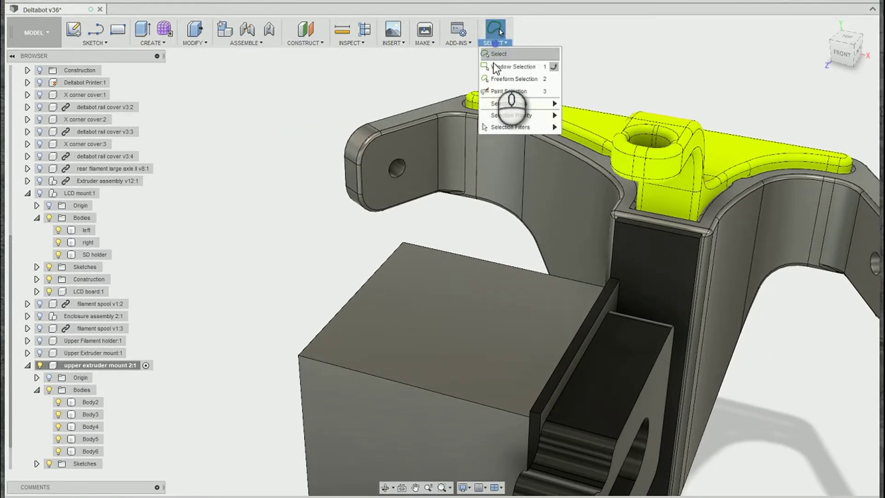
click(494, 63)
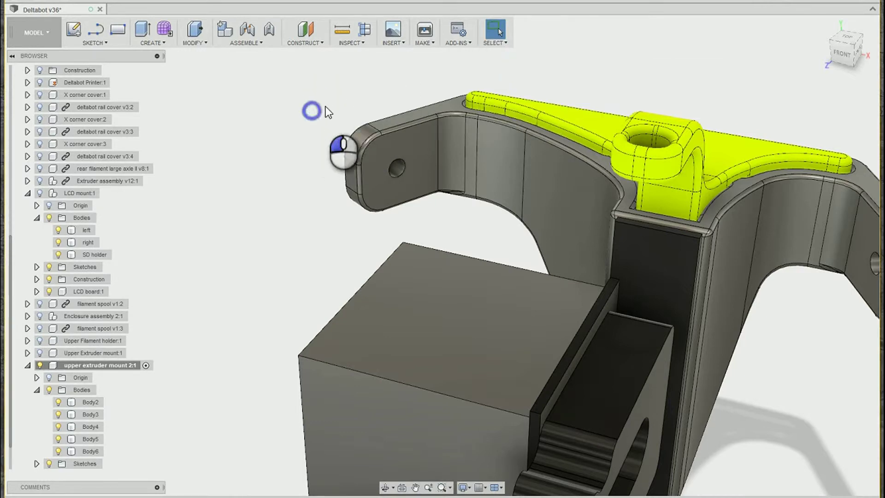
drag(318, 102, 421, 224)
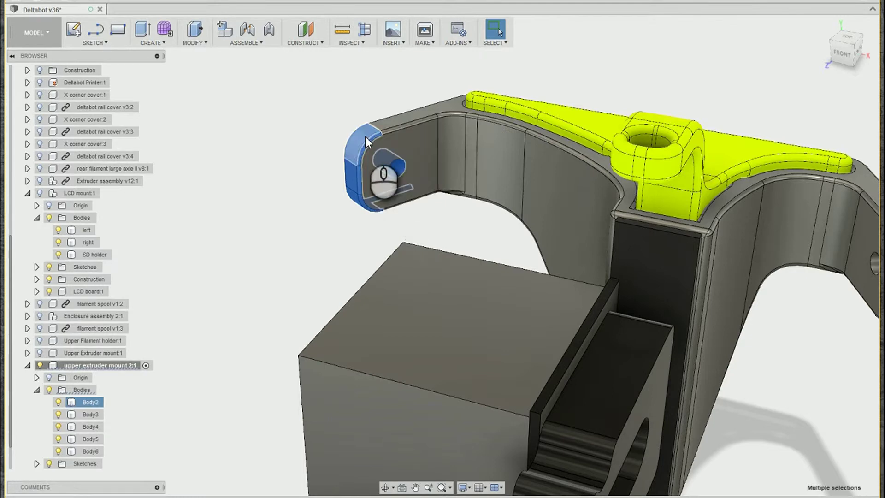
click(435, 69)
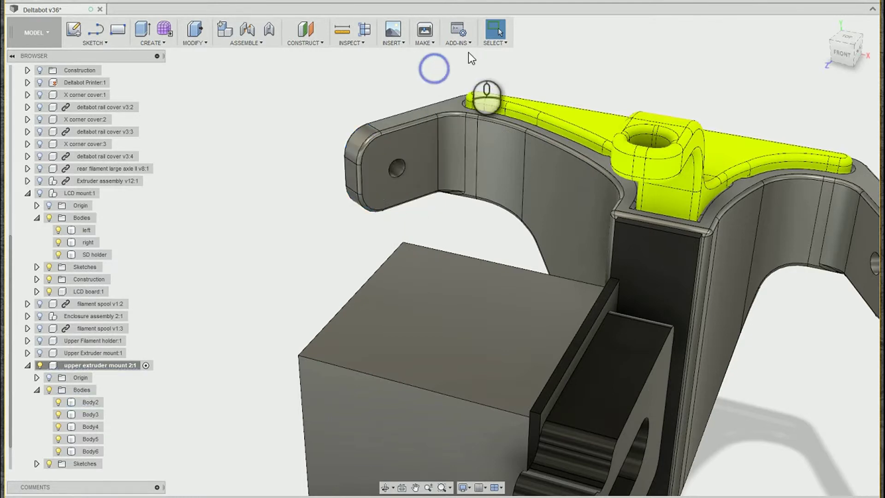
mouse_move(313, 134)
mouse_down()
mouse_move(345, 116)
mouse_move(380, 113)
mouse_move(385, 124)
mouse_move(378, 178)
mouse_move(395, 213)
mouse_move(369, 228)
mouse_move(320, 220)
mouse_up()
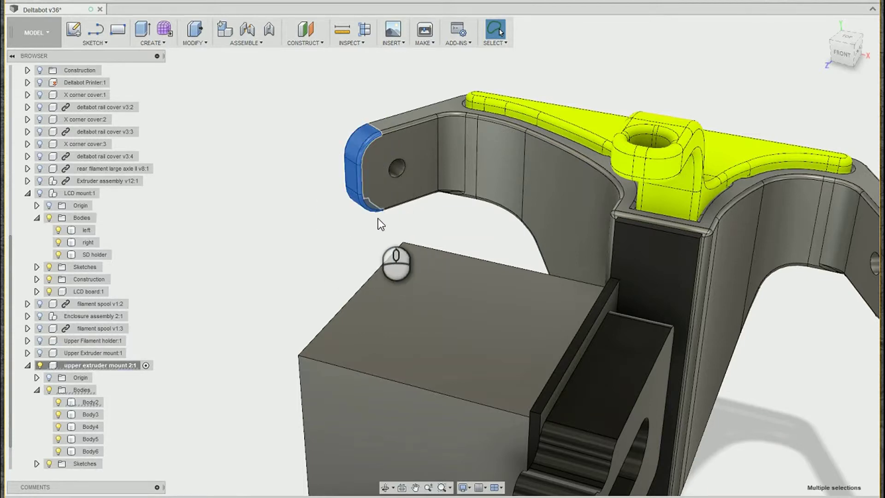
mouse_move(353, 172)
shift+middle_down()
mouse_move(458, 191)
mouse_move(359, 179)
shift+middle_up()
Switch to Paint Selection, paint faces down the bracket, then clear the painted selection
click(278, 172)
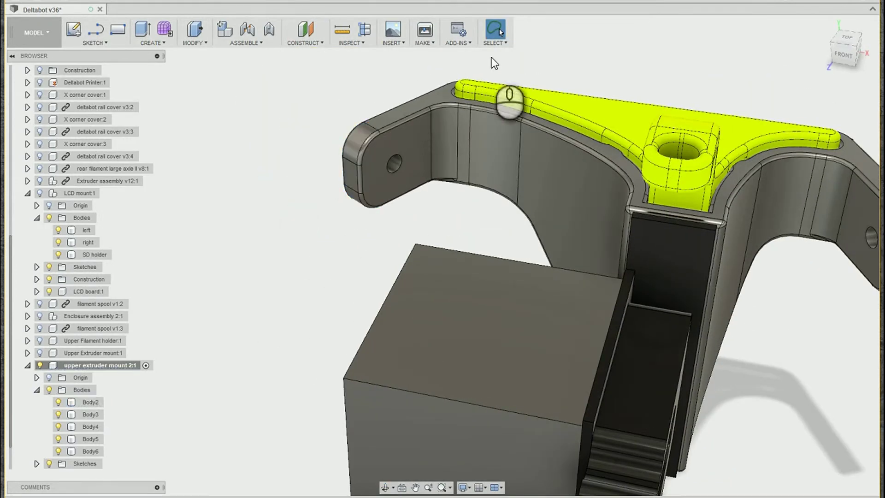
click(495, 32)
click(507, 90)
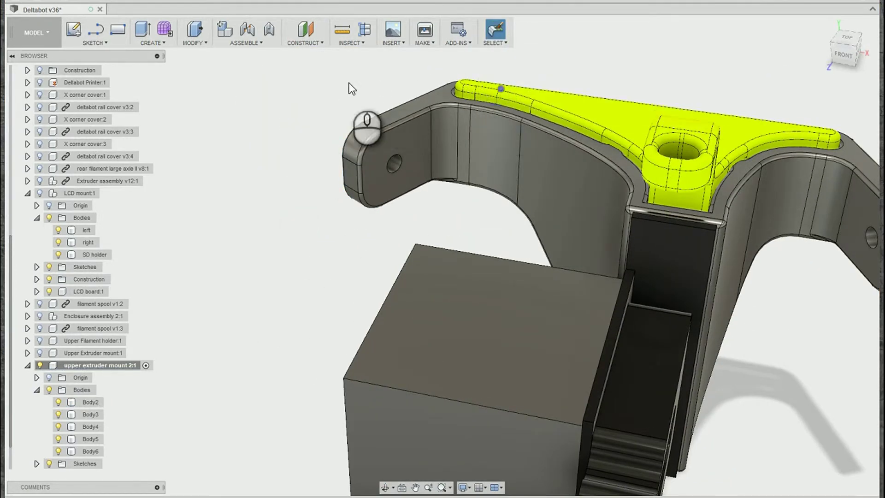
click(400, 81)
mouse_move(400, 81)
mouse_down()
mouse_move(407, 117)
mouse_move(366, 150)
mouse_move(363, 205)
mouse_move(394, 208)
mouse_move(447, 148)
mouse_move(421, 116)
mouse_move(395, 125)
mouse_move(389, 222)
mouse_up()
click(315, 196)
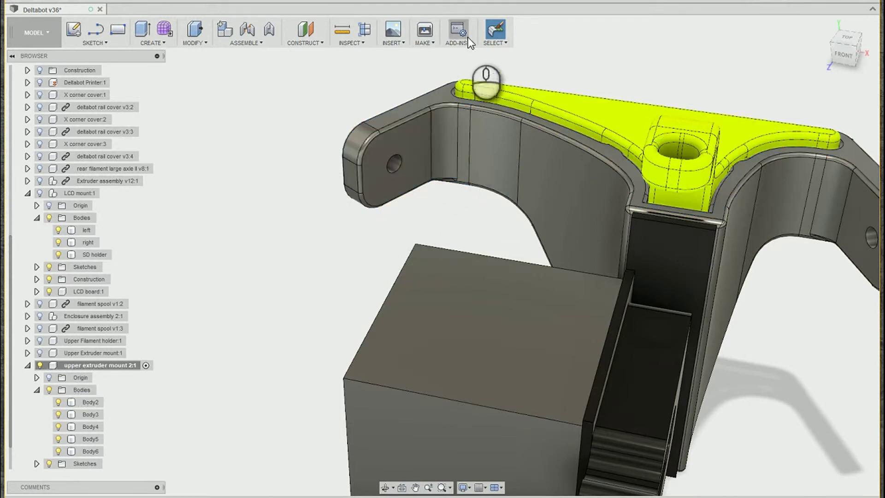
Return to Window Selection, try the 2 key for freeform, and reopen the Select list
click(492, 46)
click(500, 66)
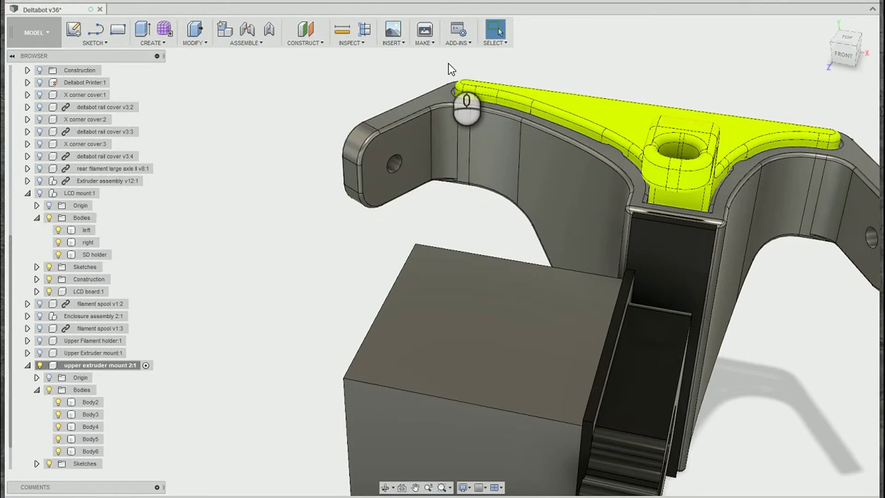
key(2)
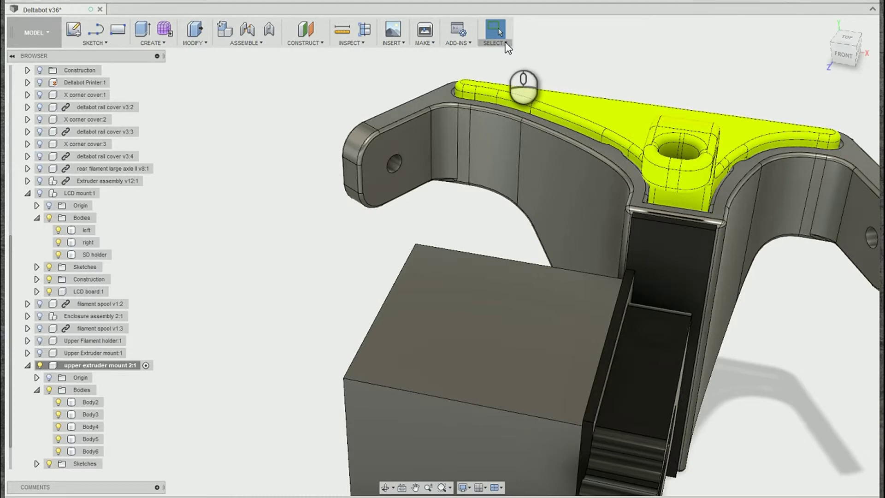
click(505, 43)
click(579, 38)
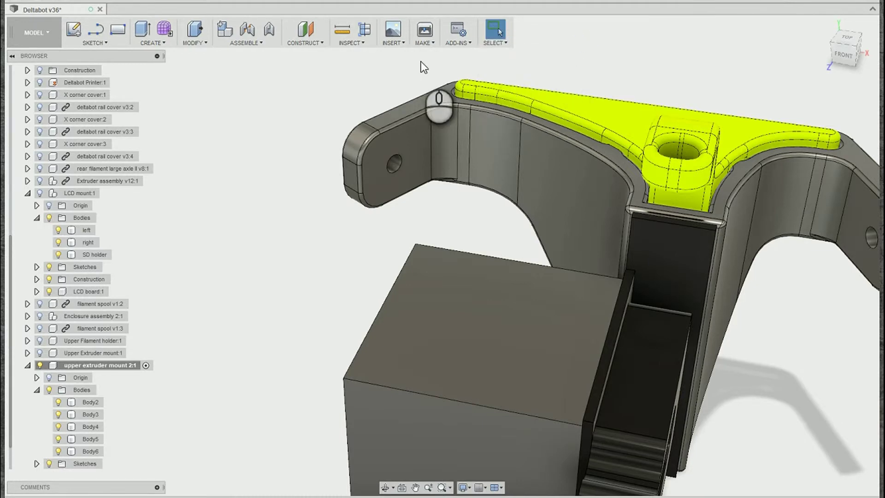
click(493, 43)
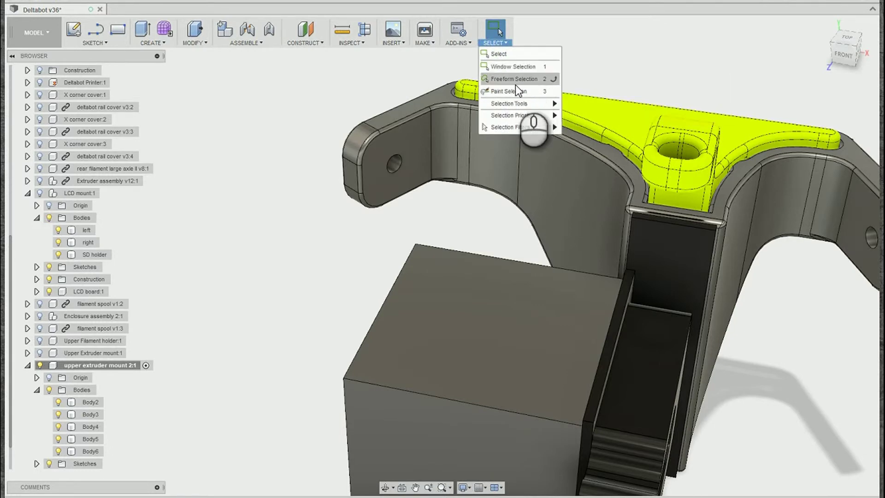
click(350, 84)
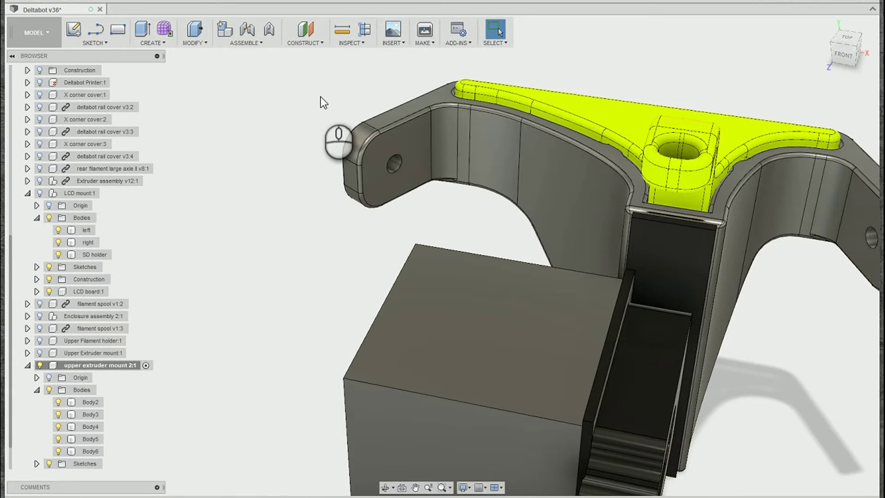
click(496, 44)
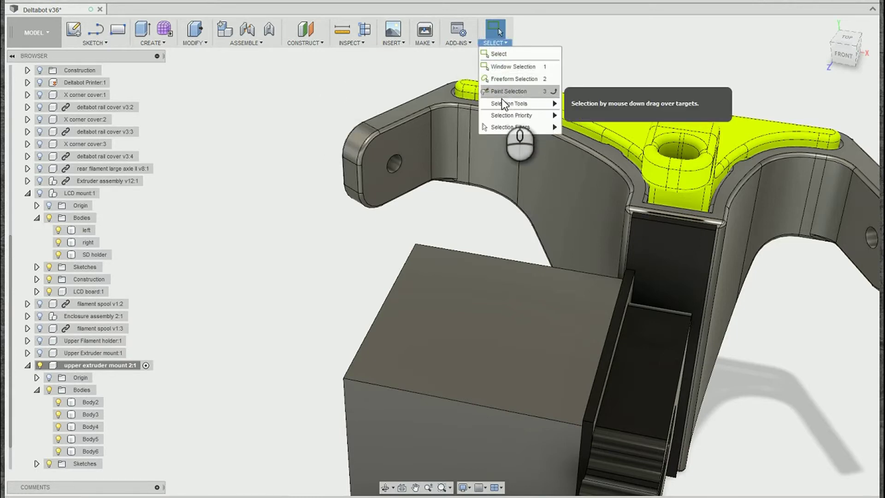
Choose Select Body Priority under Selection Priority, then display the Selection Filters list
mouse_move(511, 114)
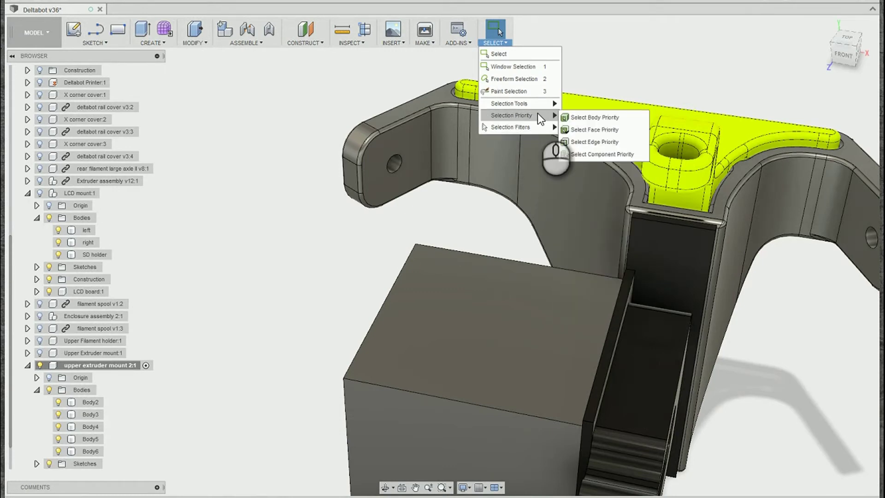
click(576, 117)
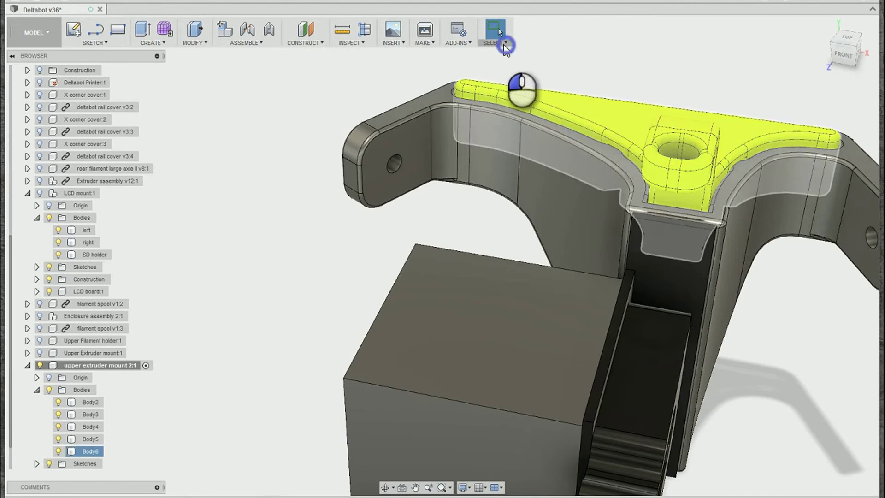
click(496, 37)
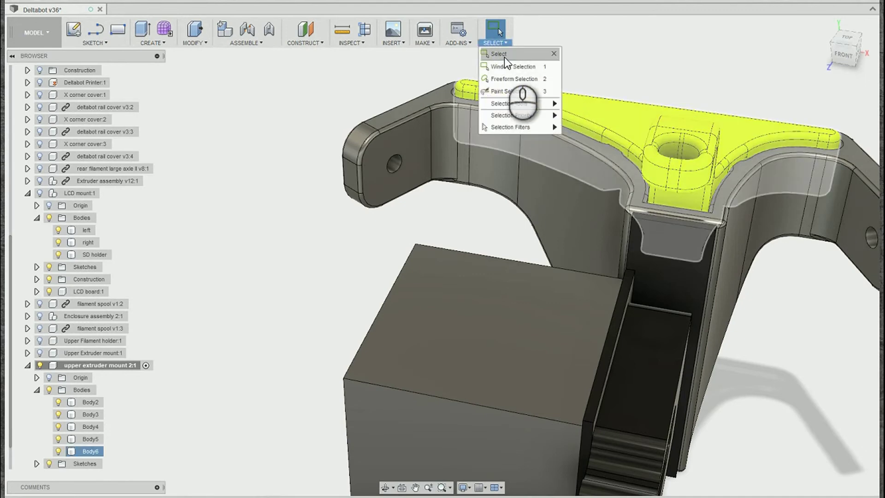
click(604, 77)
click(496, 33)
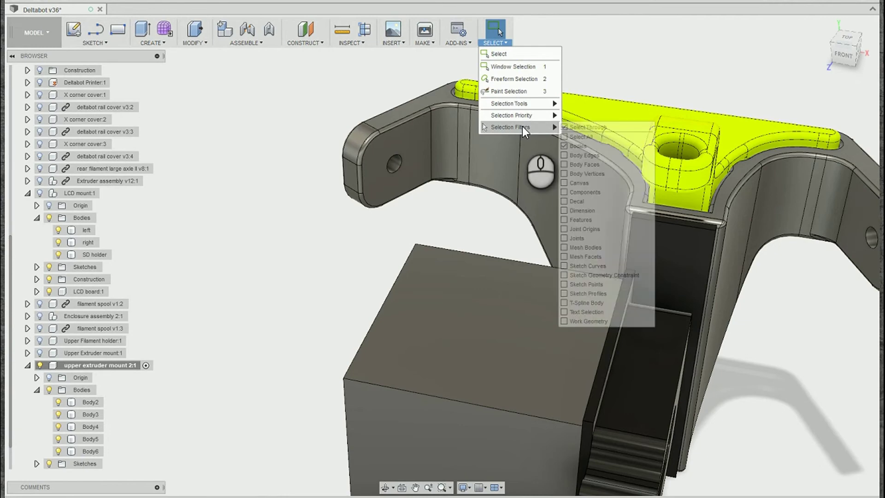
mouse_move(521, 127)
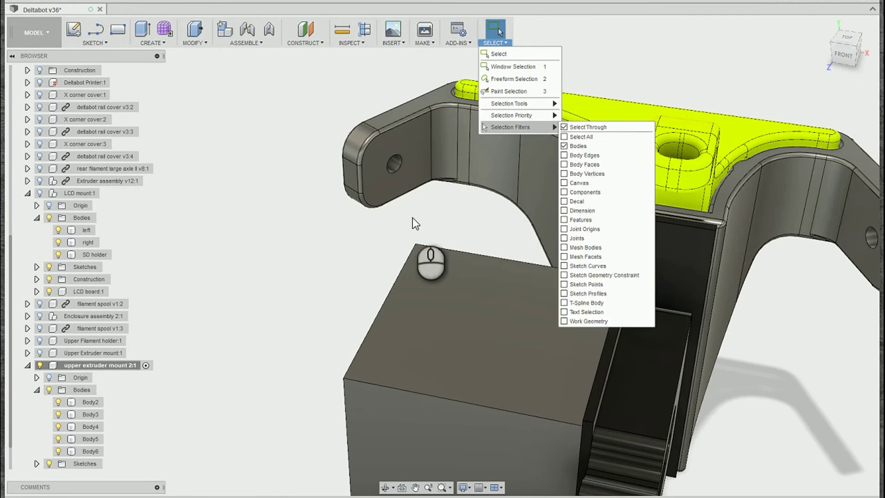